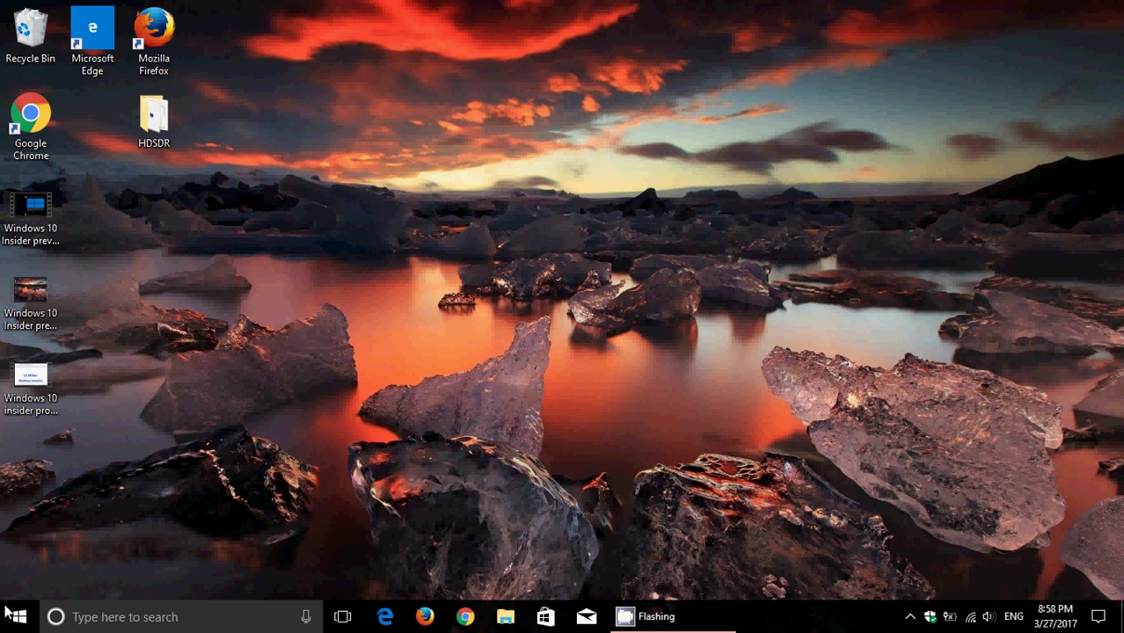
- Search Windows for 'paint' and launch Paint 3D from the results
click(125, 619)
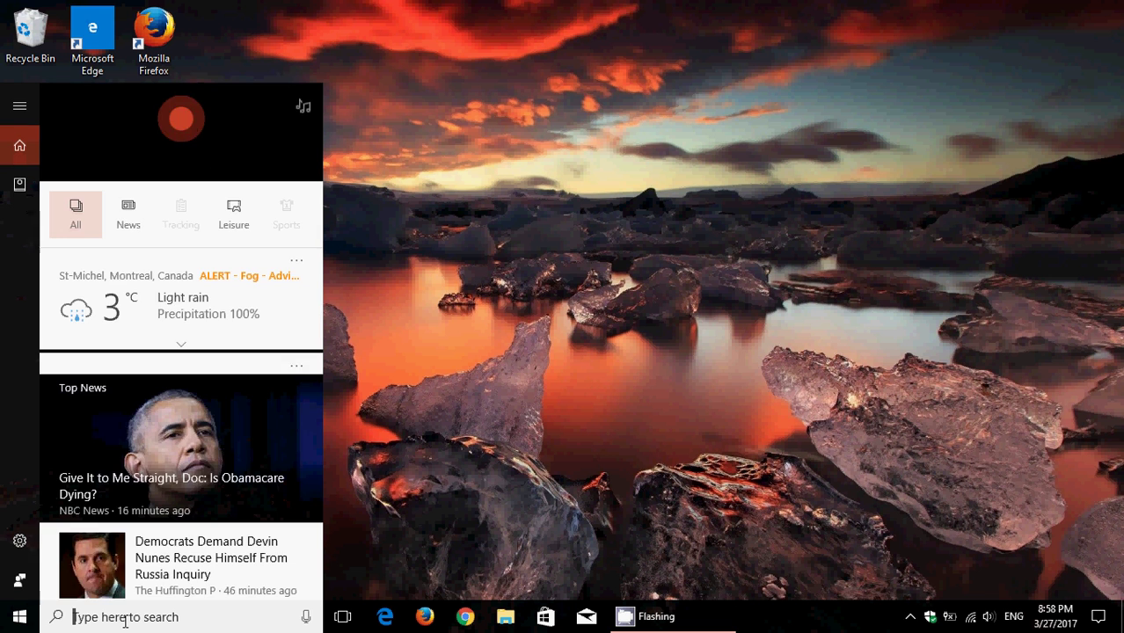
text(pa)
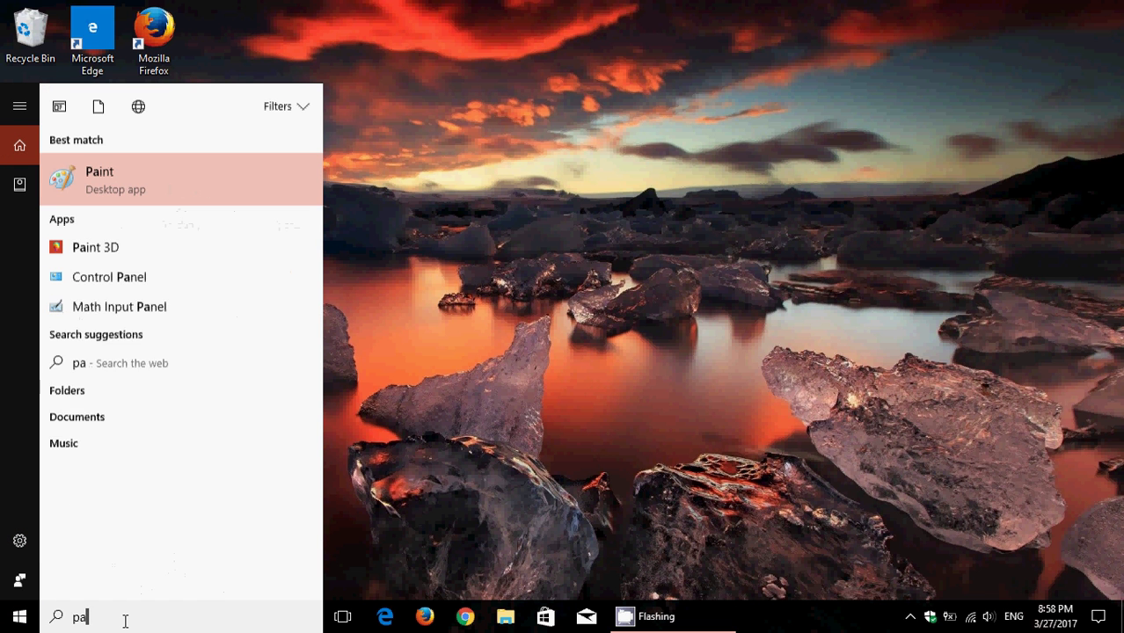
text(int)
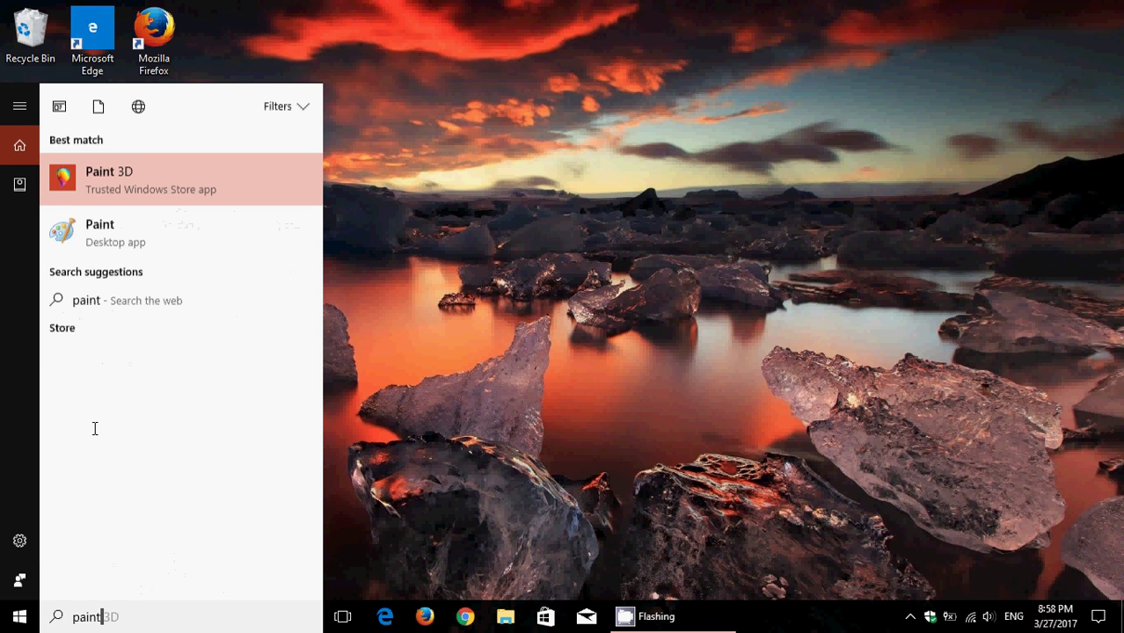
click(169, 179)
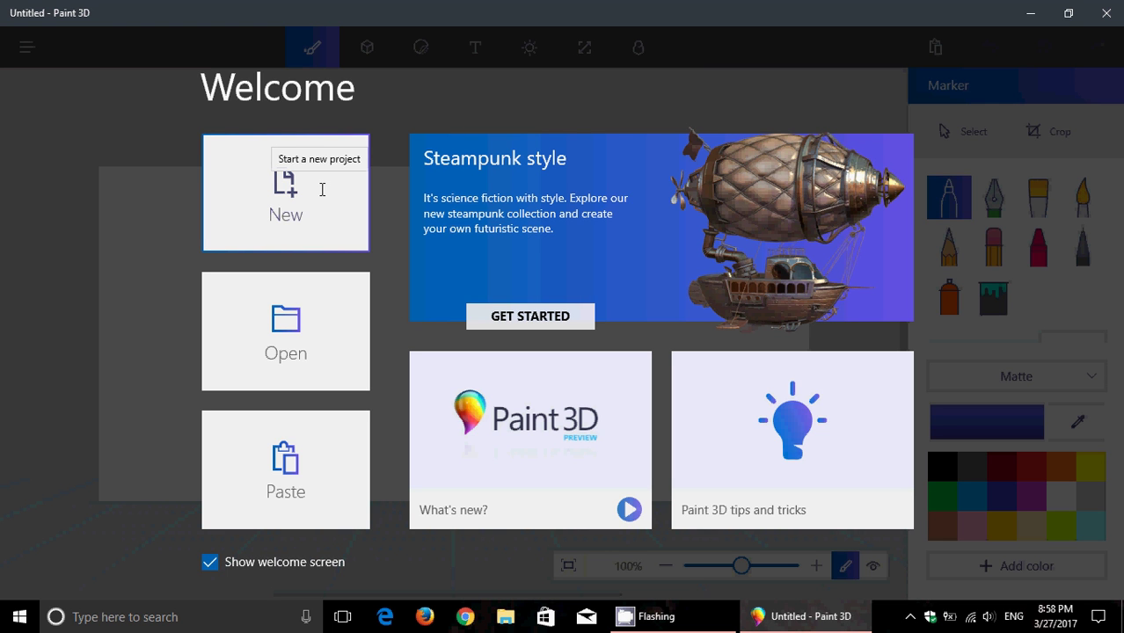
- Start a New blank project from the Paint 3D welcome screen
click(285, 198)
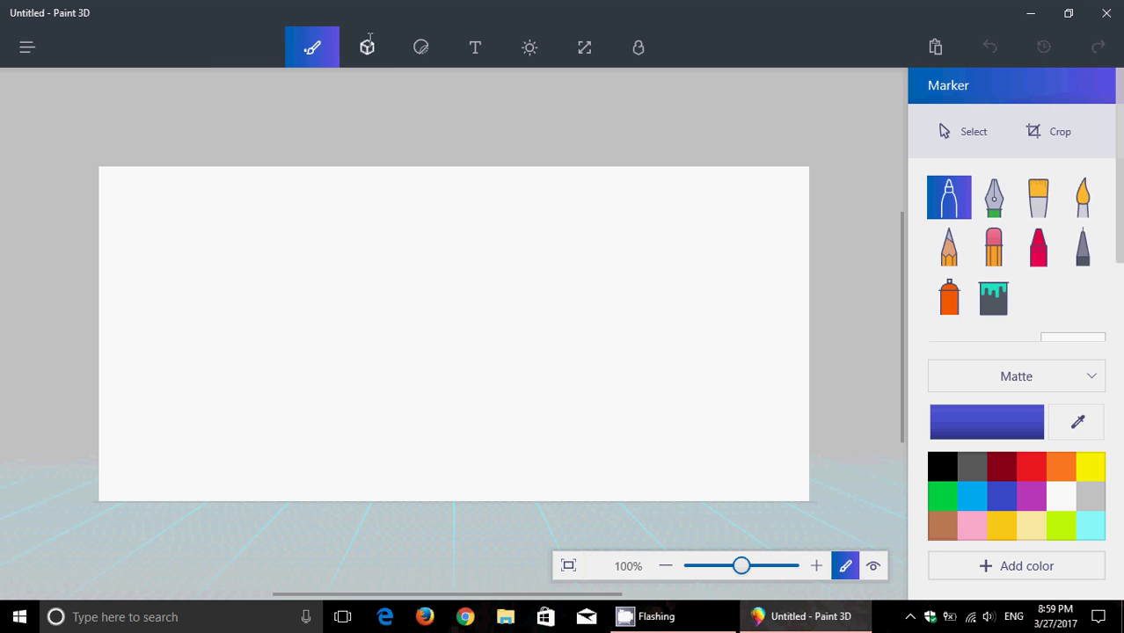
- Draw a blue torus from 3D objects in the canvas centre and rotate it
click(367, 46)
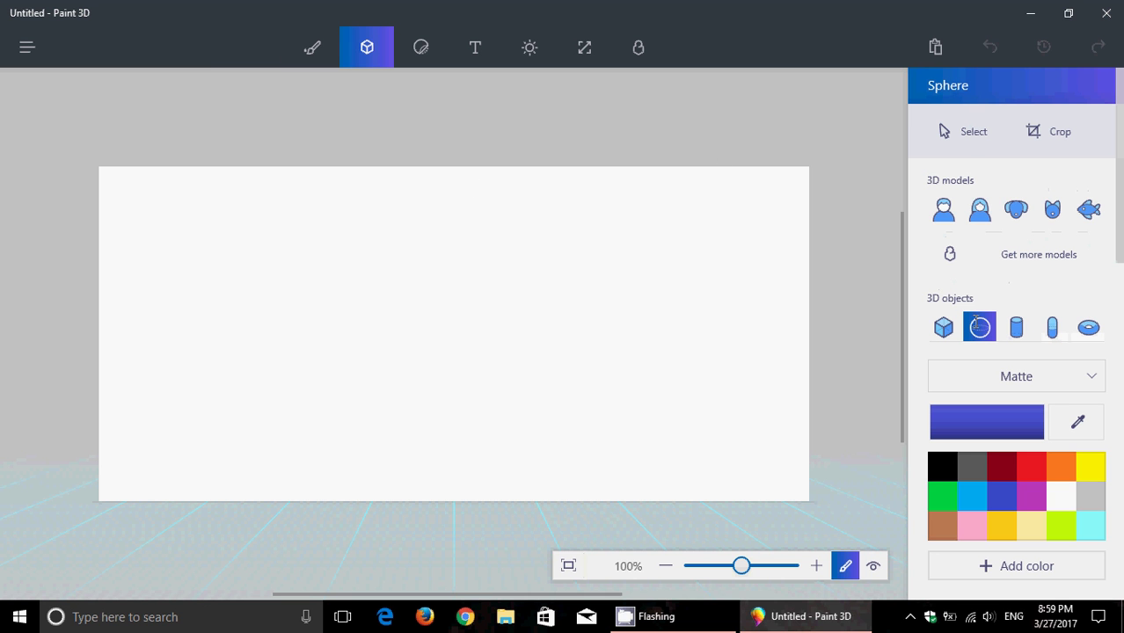
click(1083, 323)
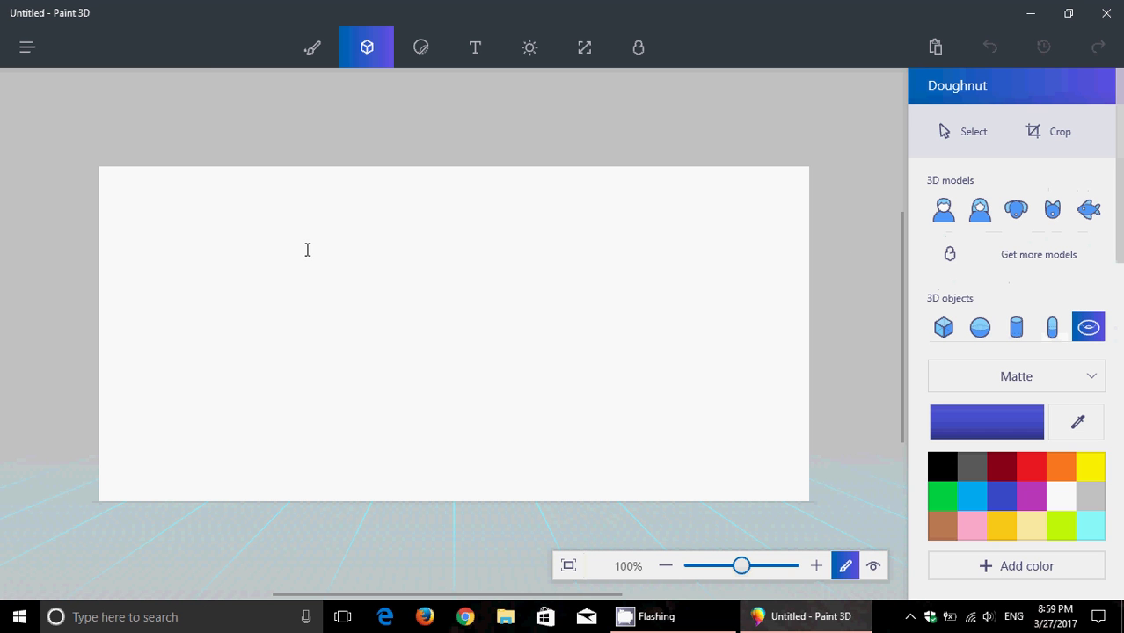
drag(302, 249, 612, 415)
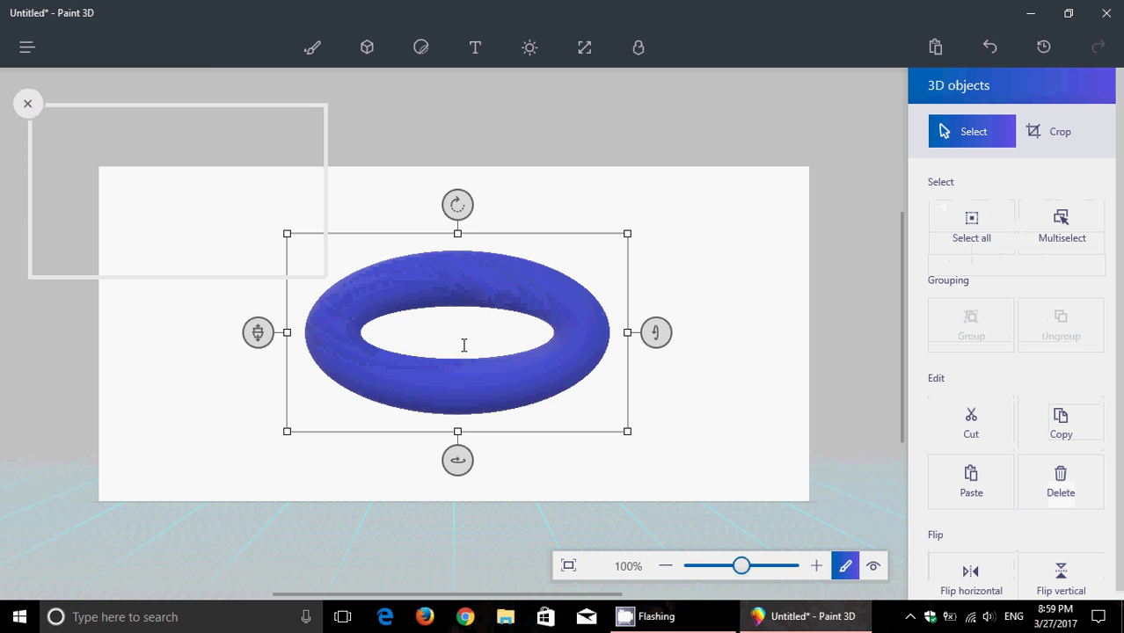
drag(457, 203, 640, 345)
click(194, 374)
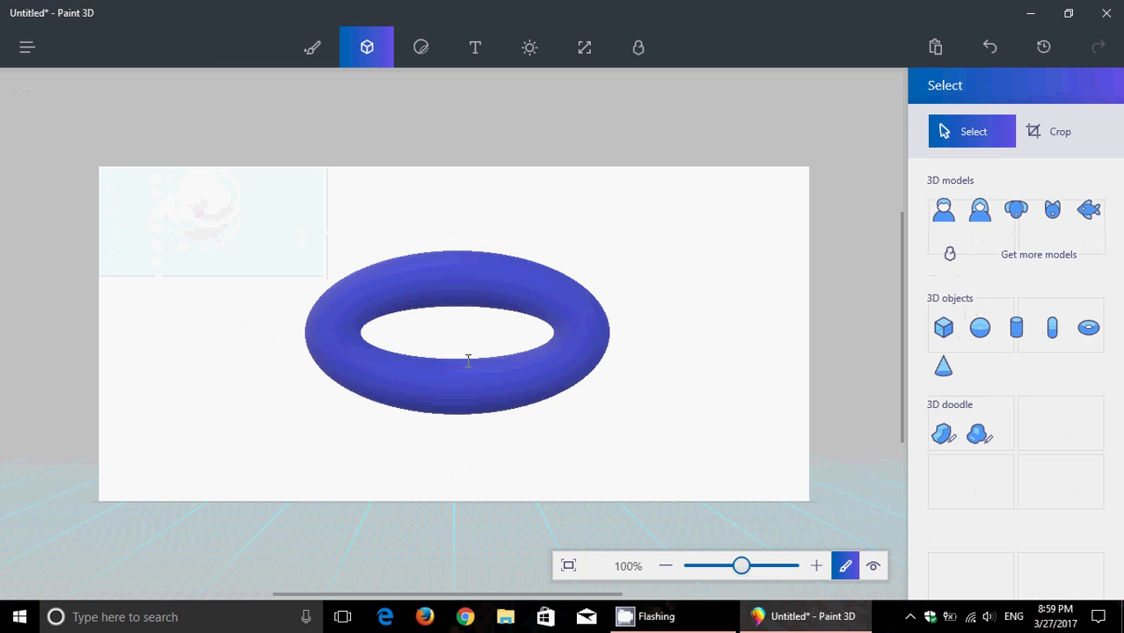
drag(453, 403, 451, 309)
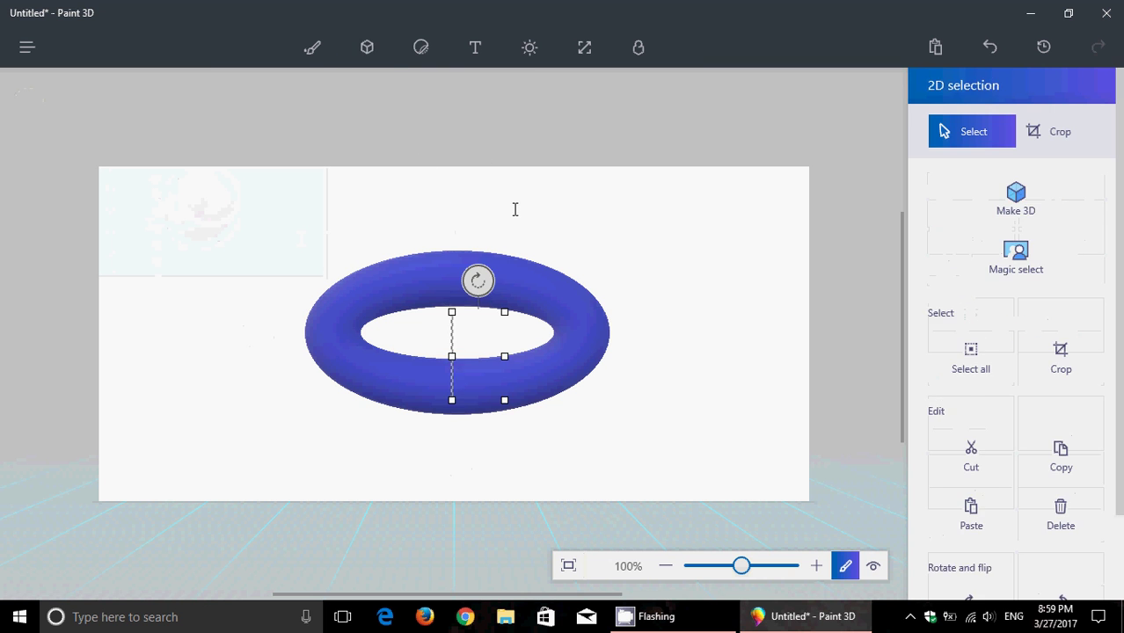
click(486, 185)
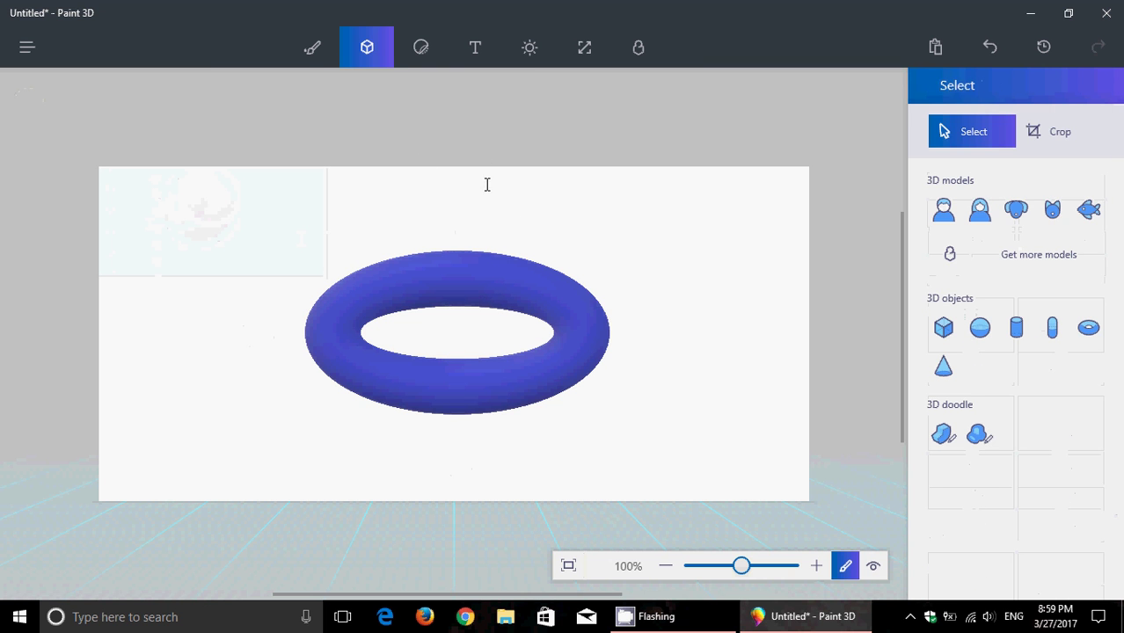
click(310, 47)
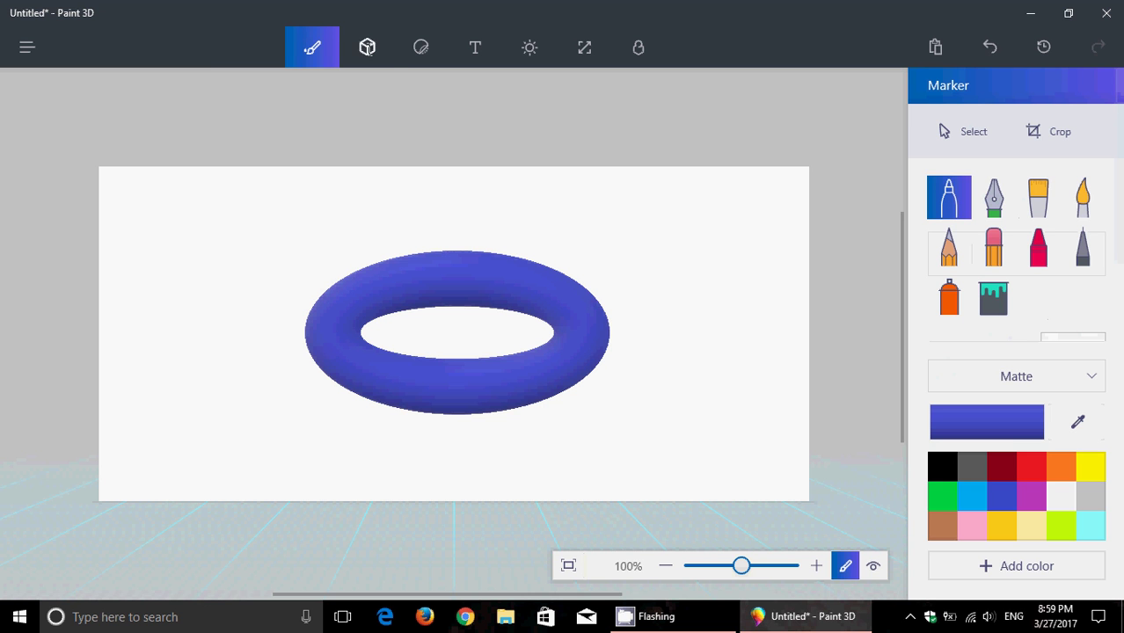
click(367, 47)
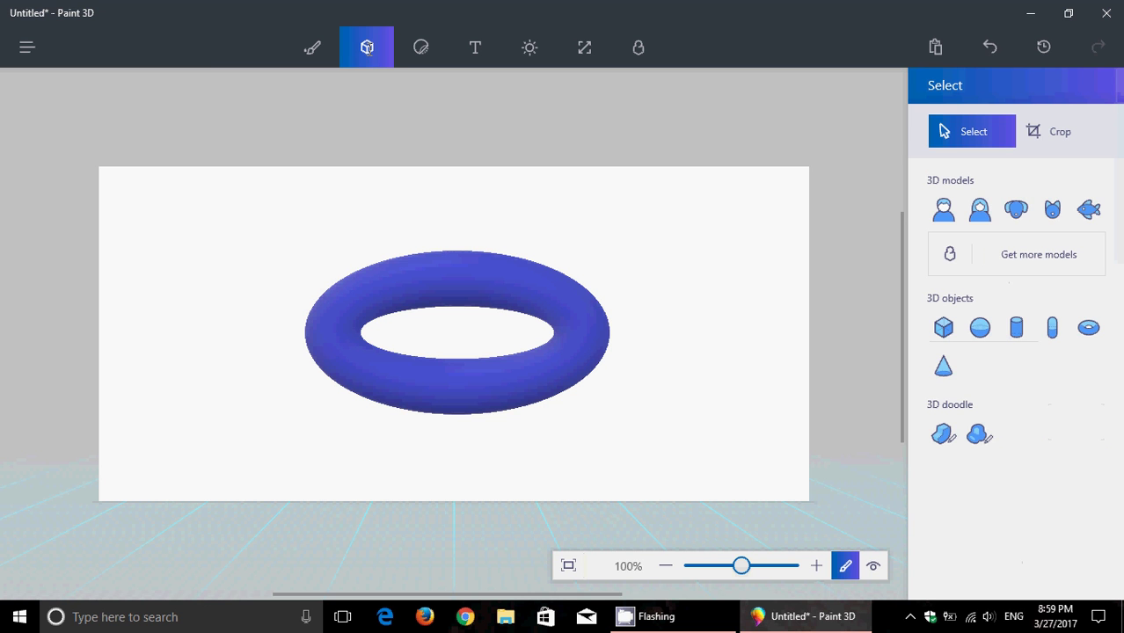
click(422, 46)
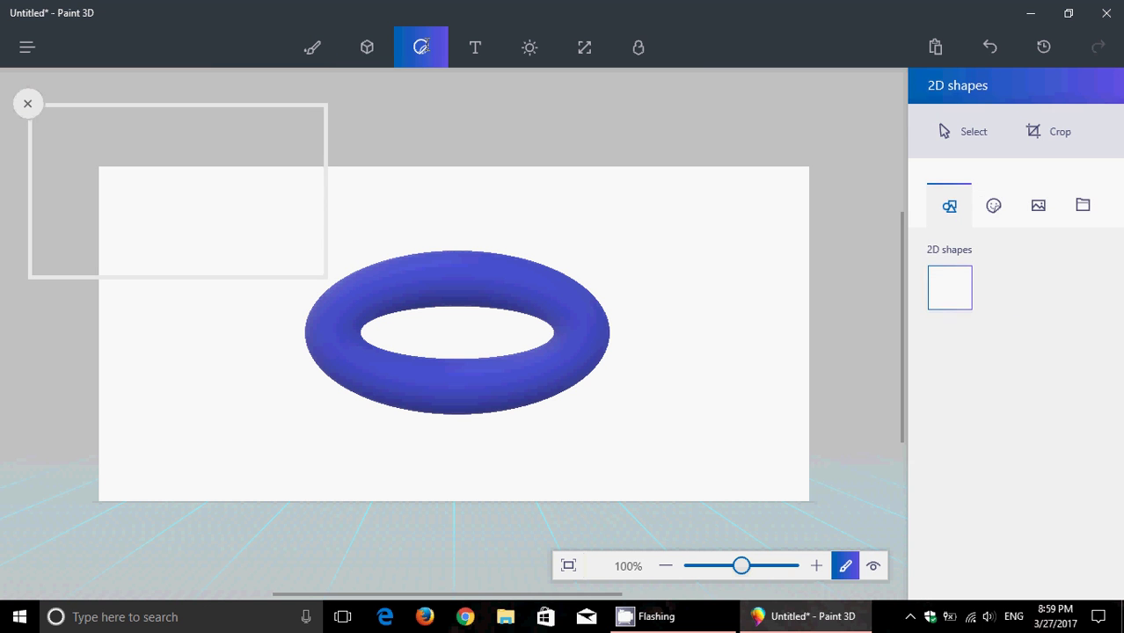
click(663, 279)
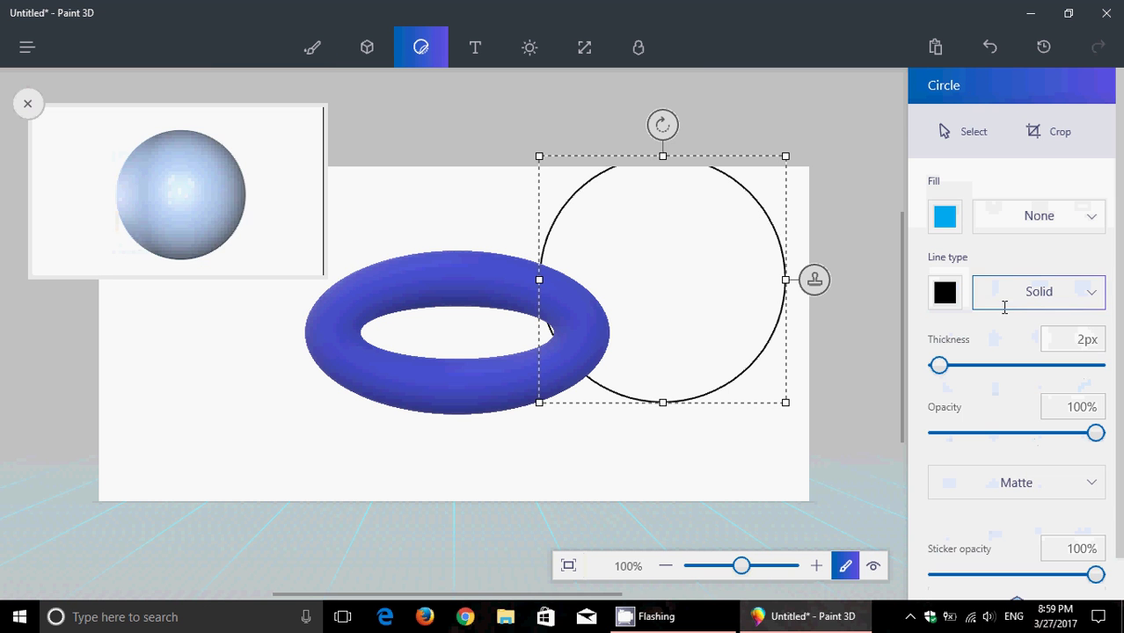
click(367, 47)
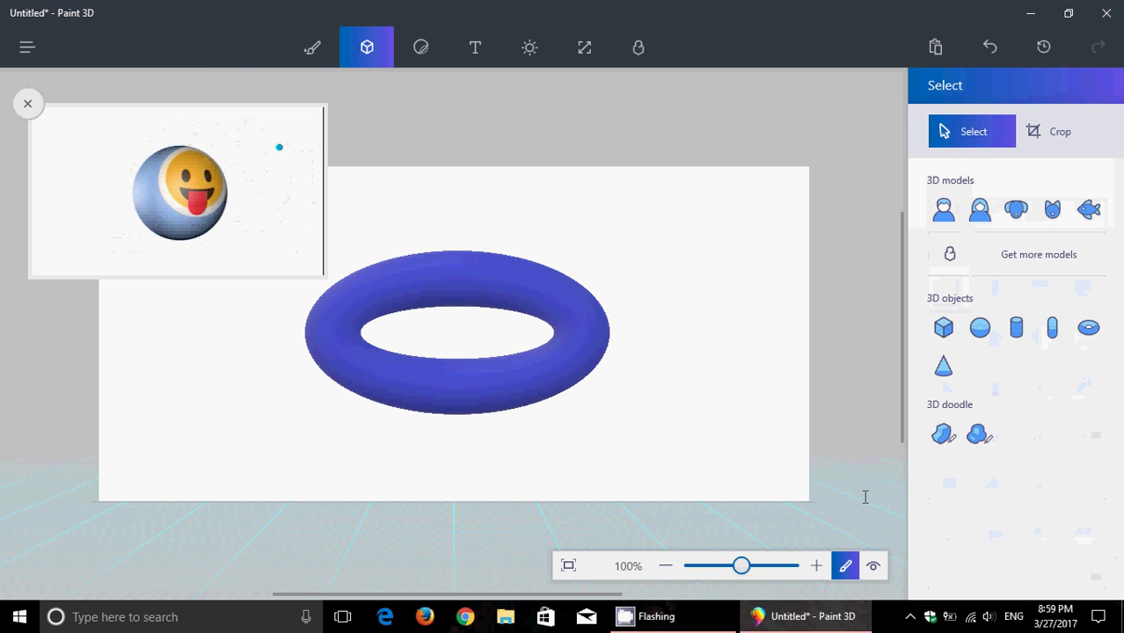
- Reset the zoom to 62% and pick the Fish 3D model
click(765, 567)
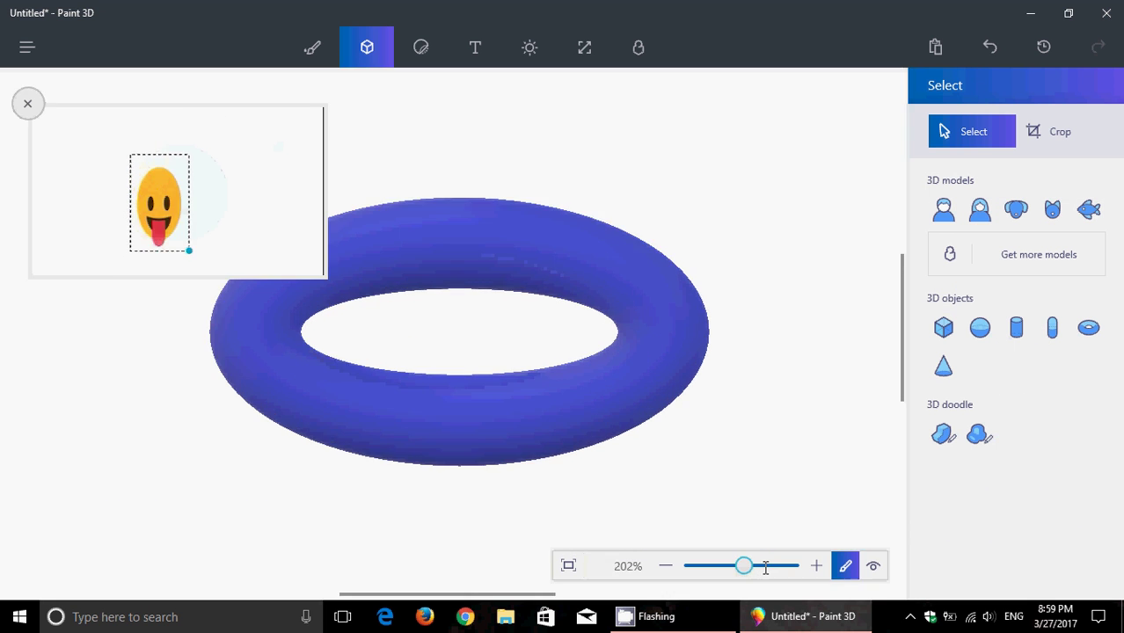
drag(765, 567, 750, 567)
scroll(752, 566, down, 5)
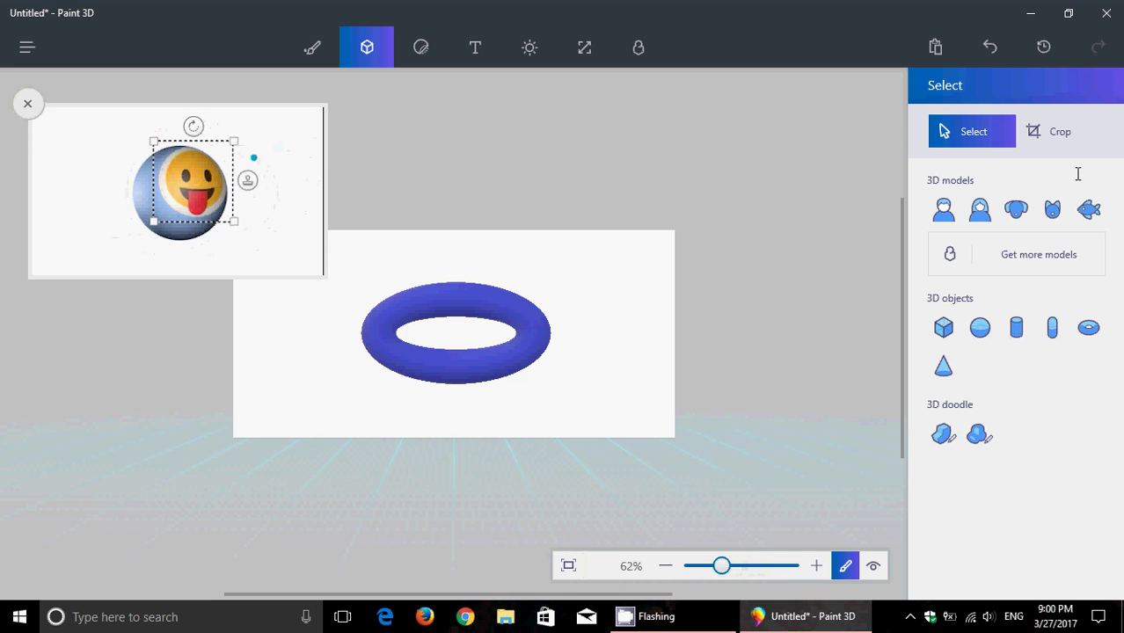
click(1088, 209)
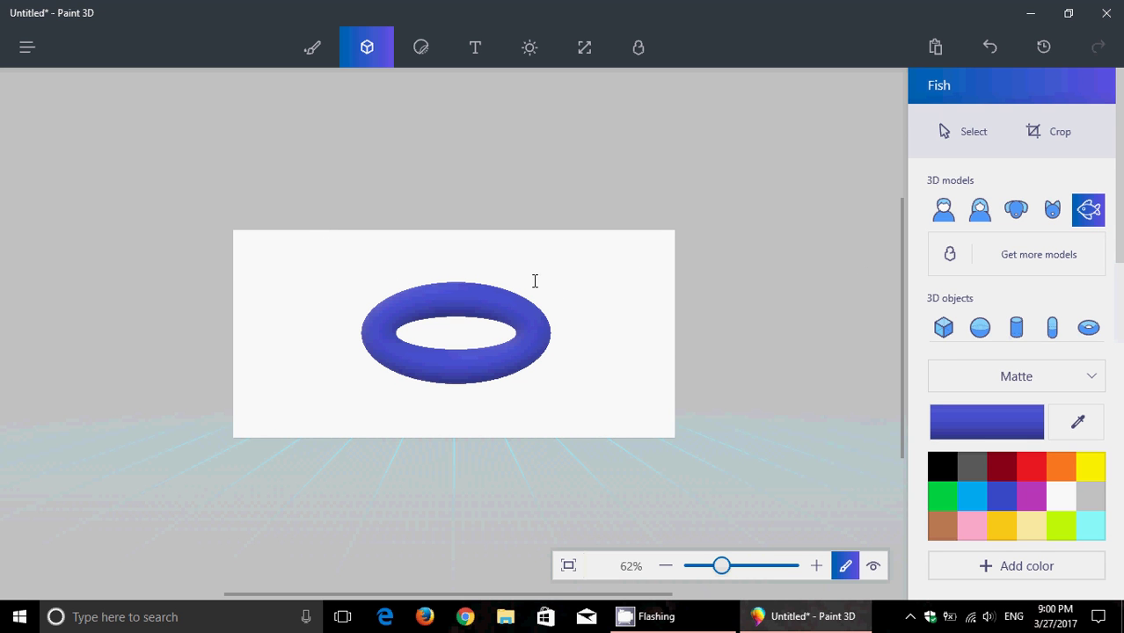
- Draw the blue fish upper right of the doughnut and rotate it upright
drag(544, 269, 615, 310)
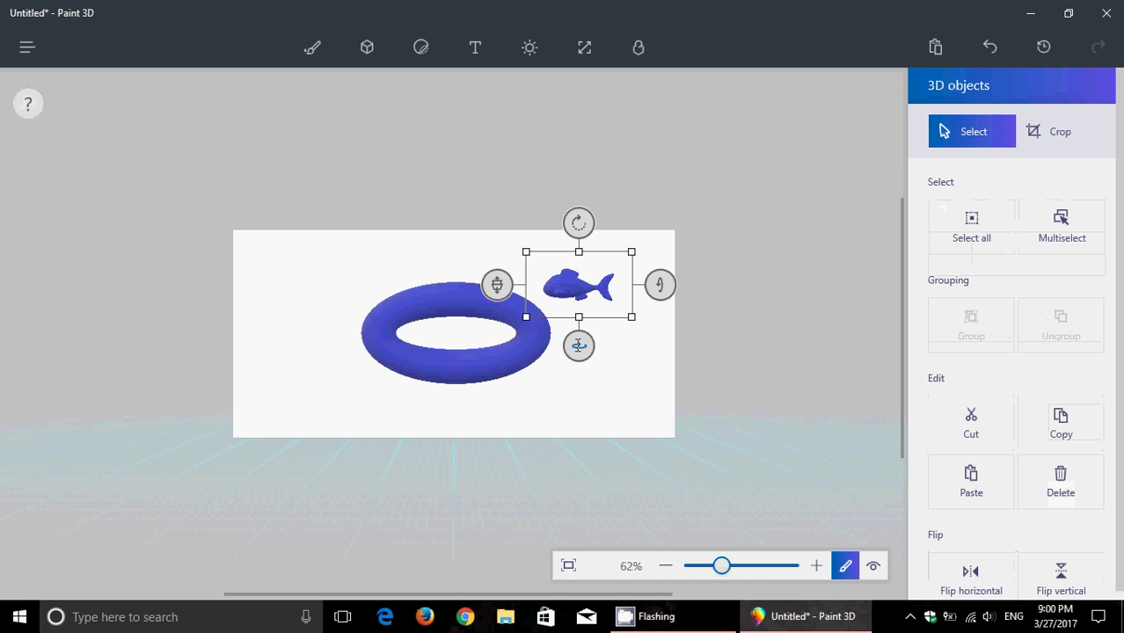
drag(578, 344, 466, 344)
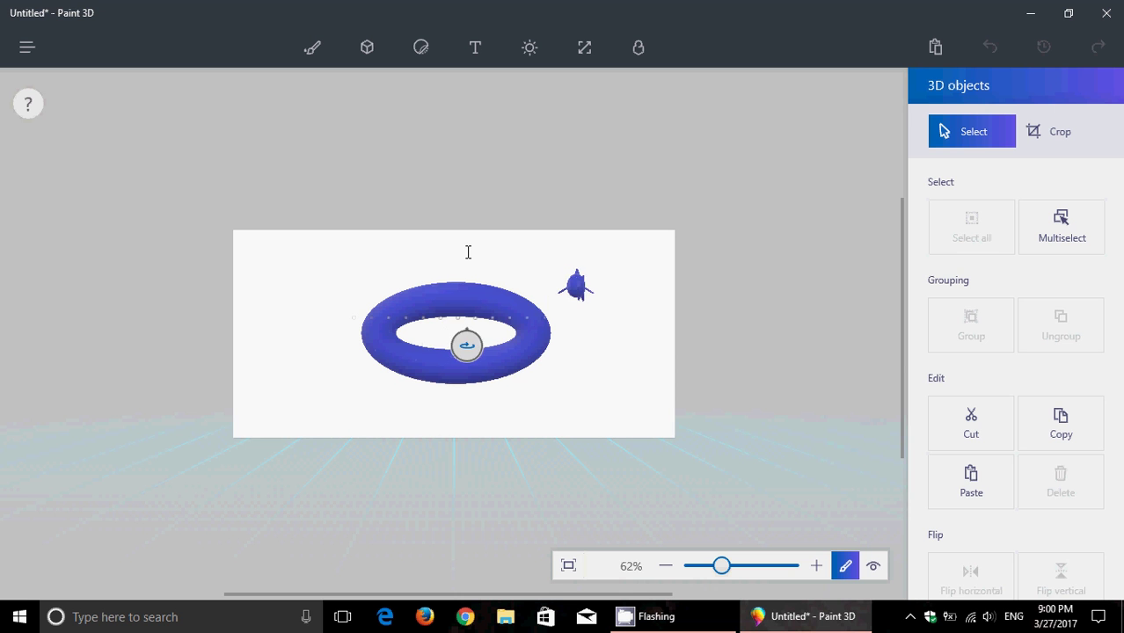
drag(609, 343, 587, 343)
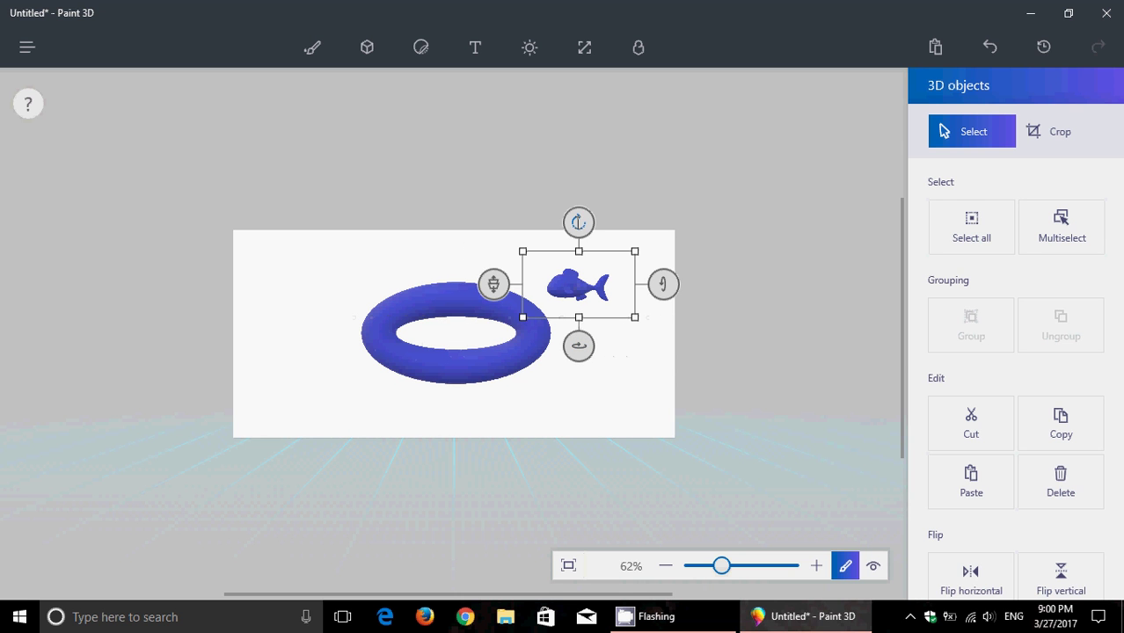
drag(578, 222, 647, 382)
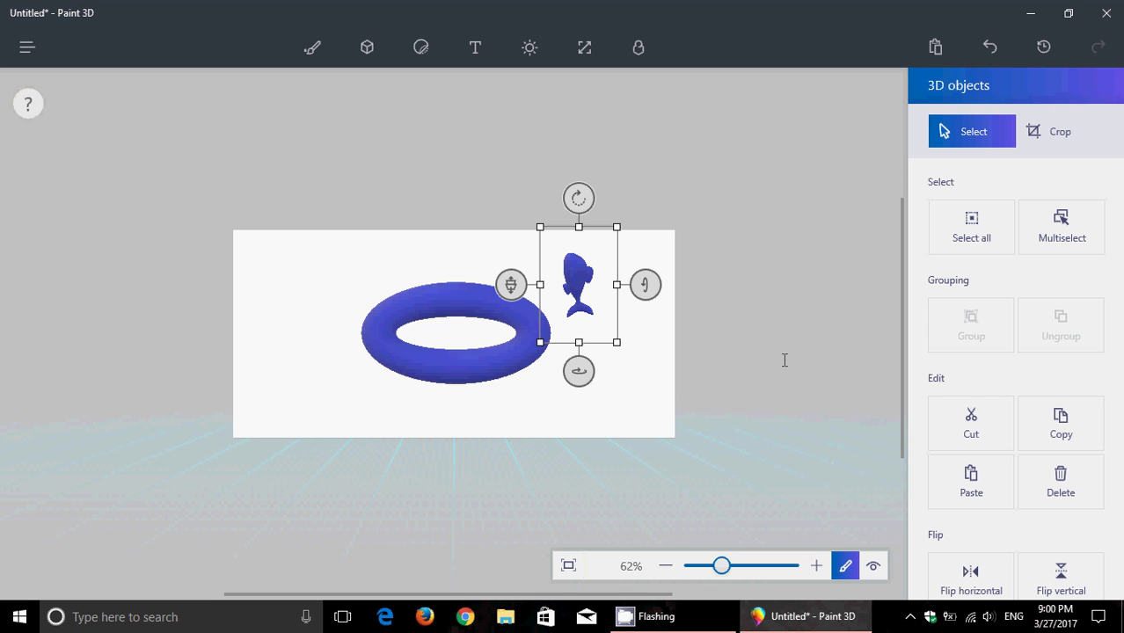
click(30, 47)
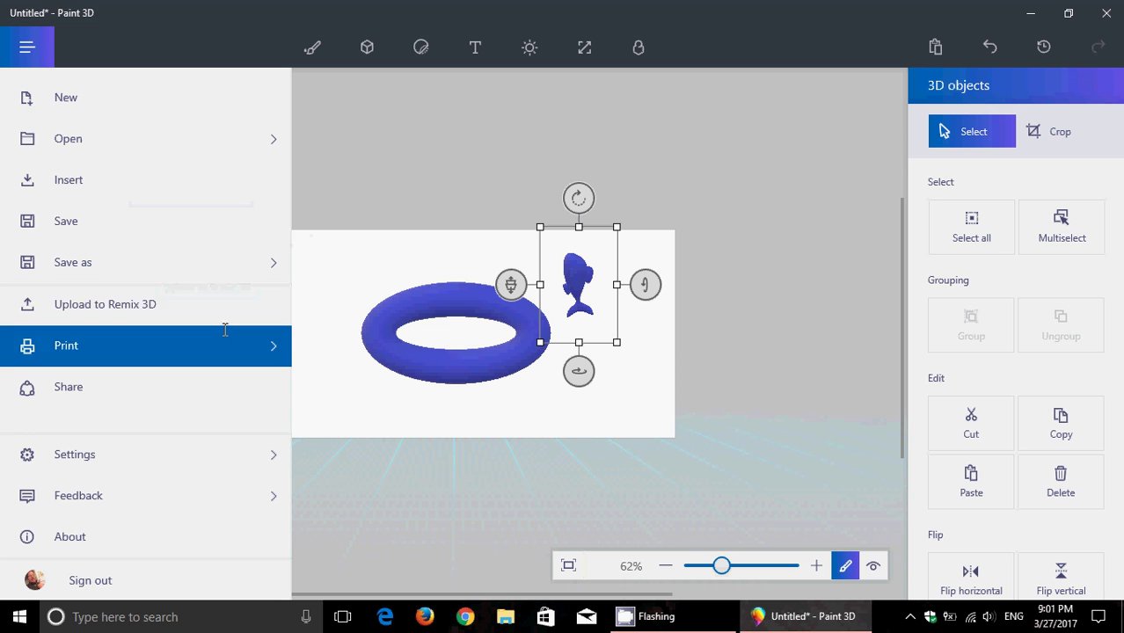
click(459, 134)
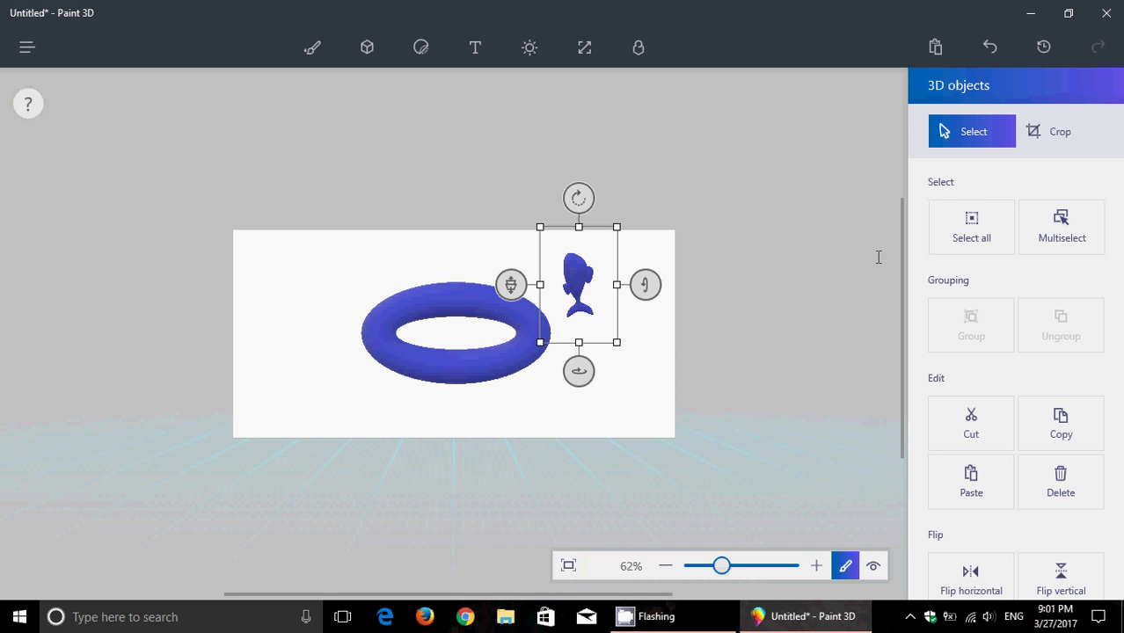
- Close Paint 3D and open CamStudio from the hidden tray icons
click(1106, 12)
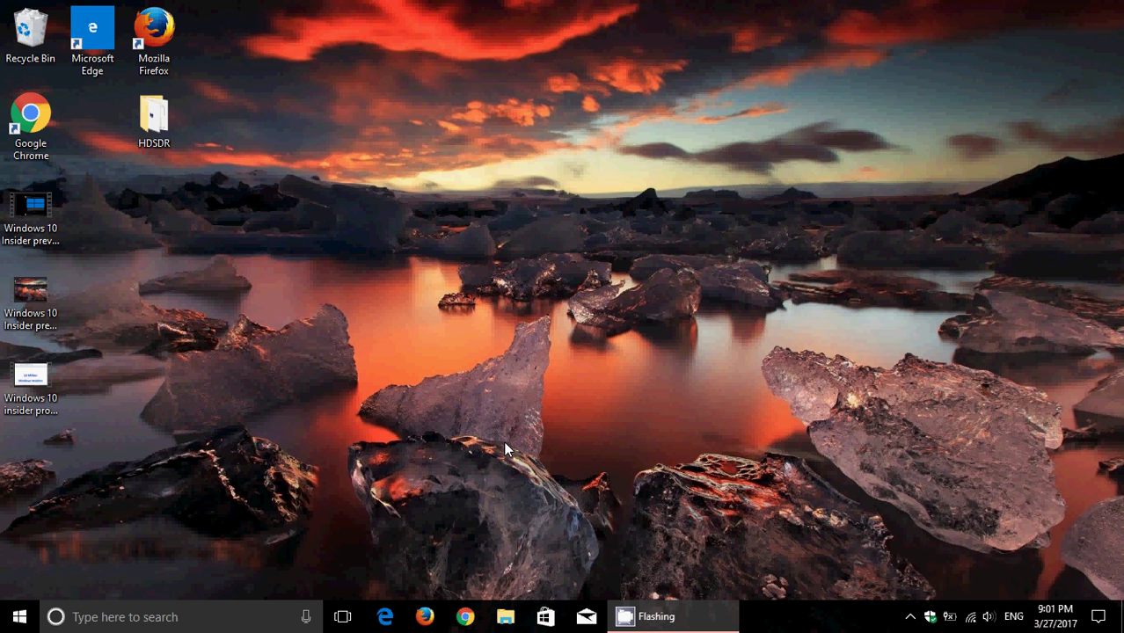
click(910, 617)
click(942, 550)
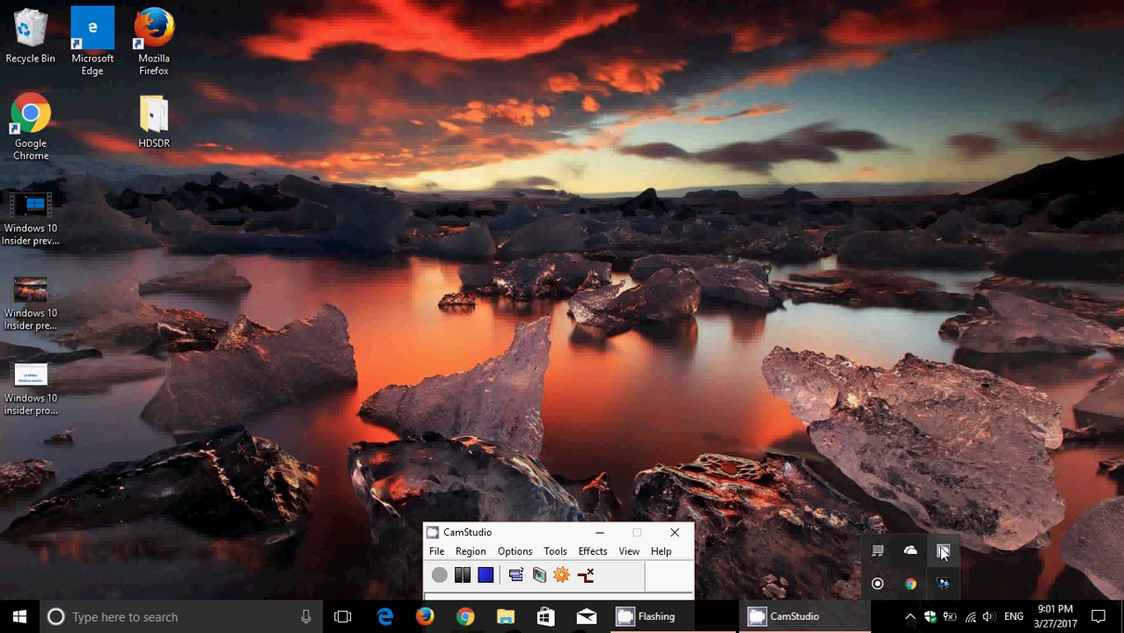